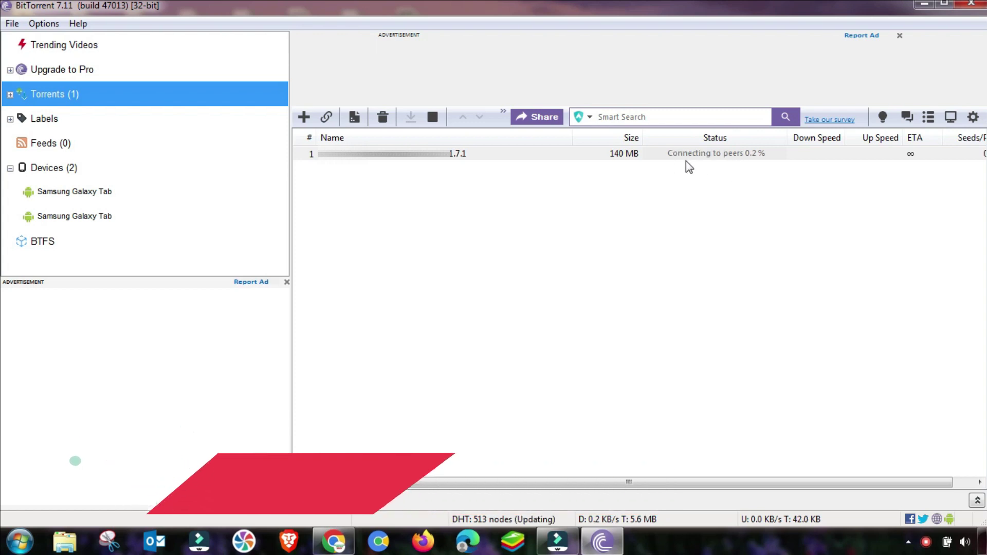
Step: Pause the 140 MB torrent from the toolbar, stopping it at 0.3 percent
click(397, 308)
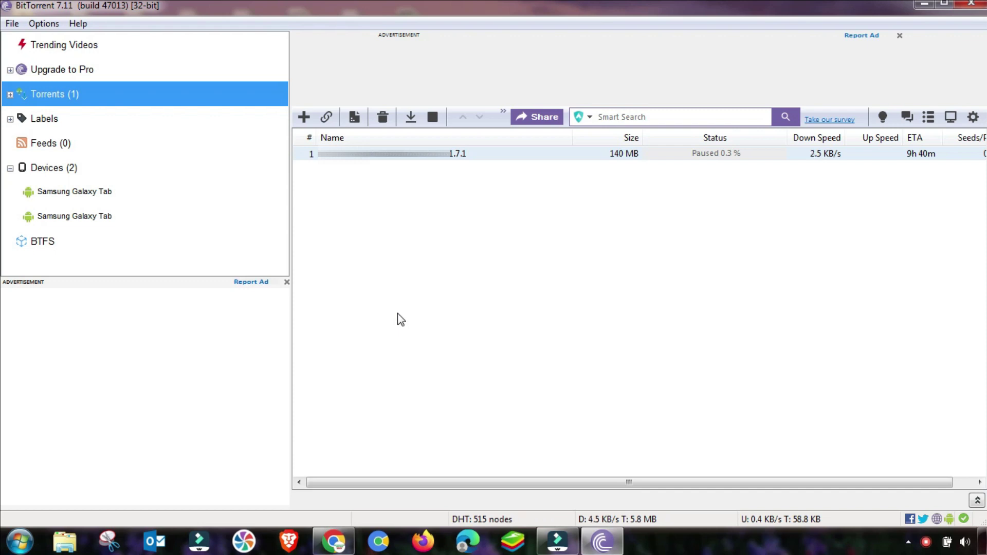
Step: Filter Advanced preferences for 'dh' and set dht.rate from 0 to 2
click(43, 23)
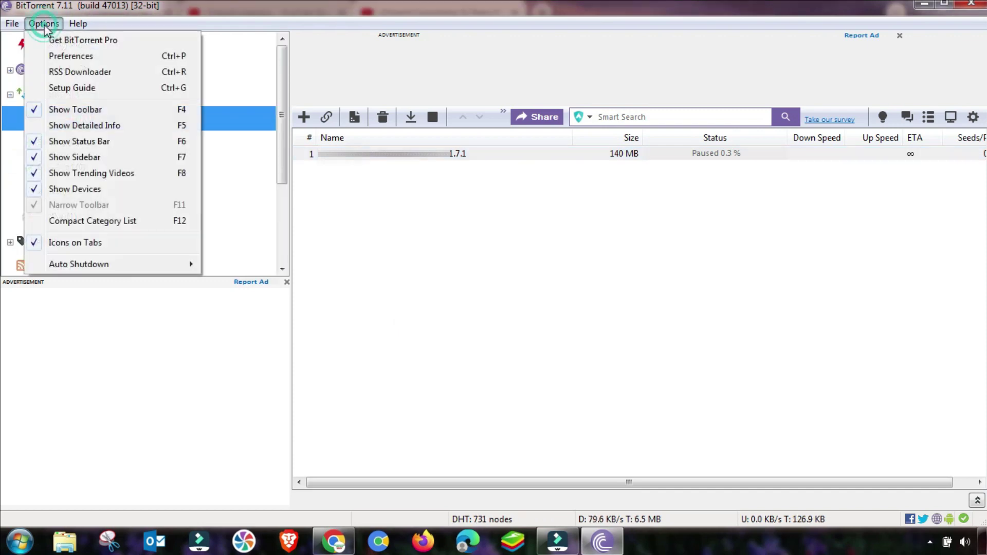
click(67, 58)
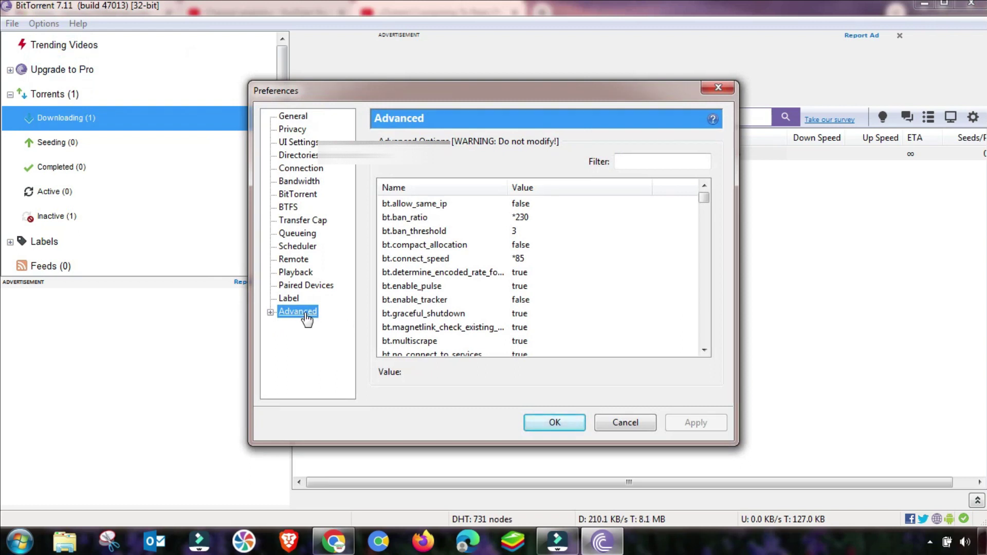
click(628, 162)
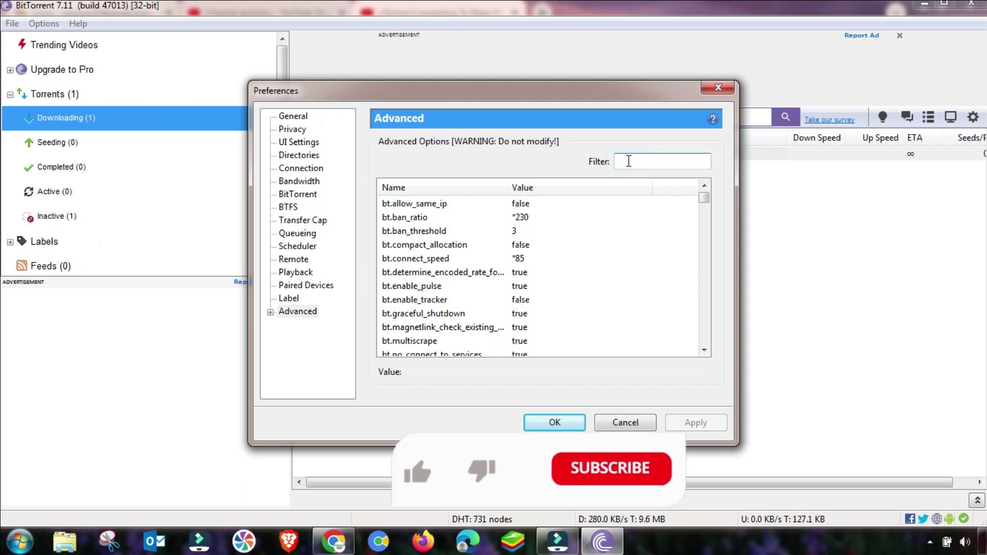
text(d)
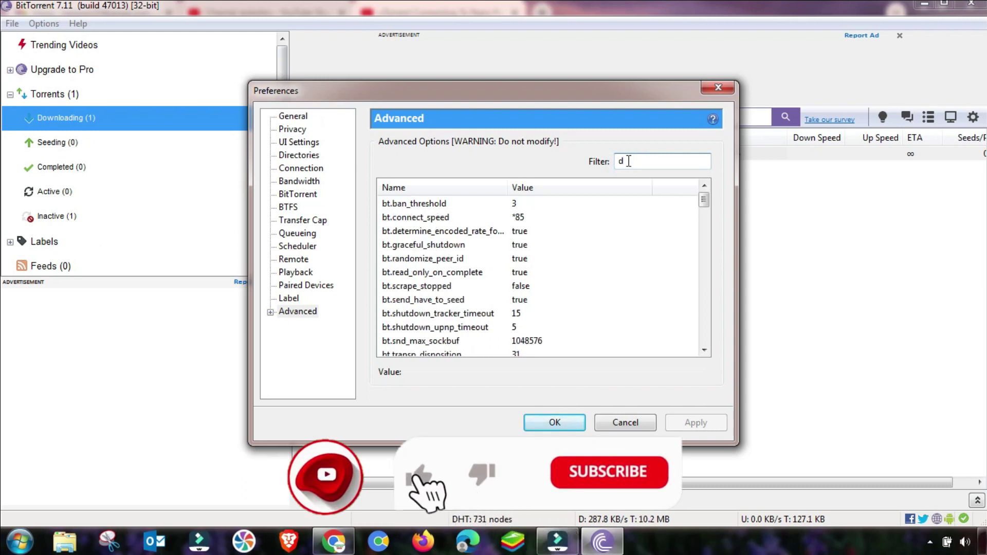
text(h)
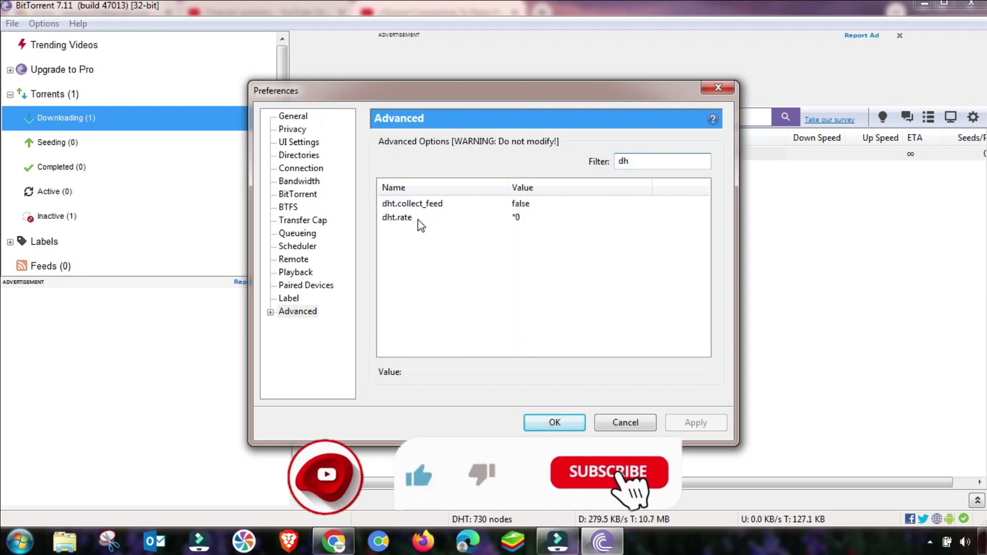
click(408, 217)
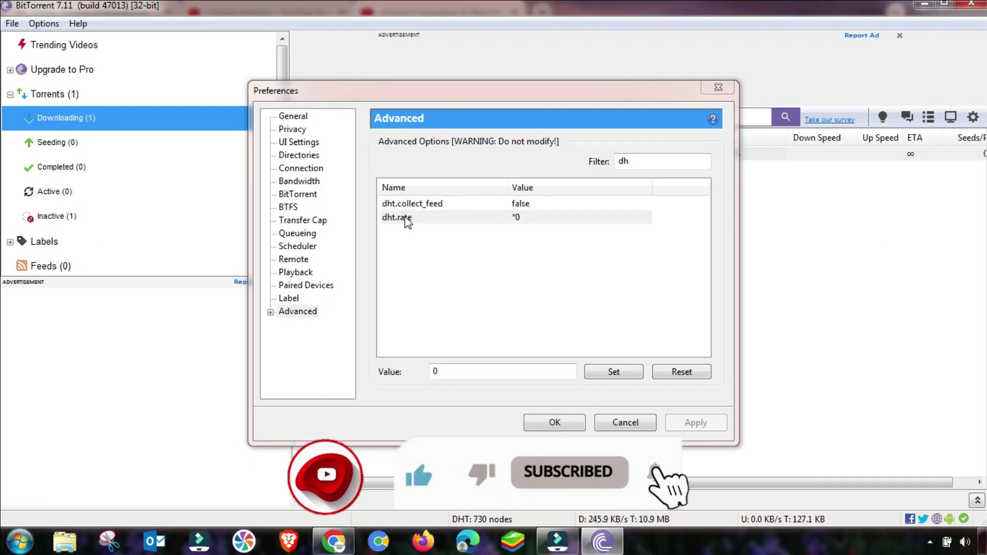
double_click(441, 371)
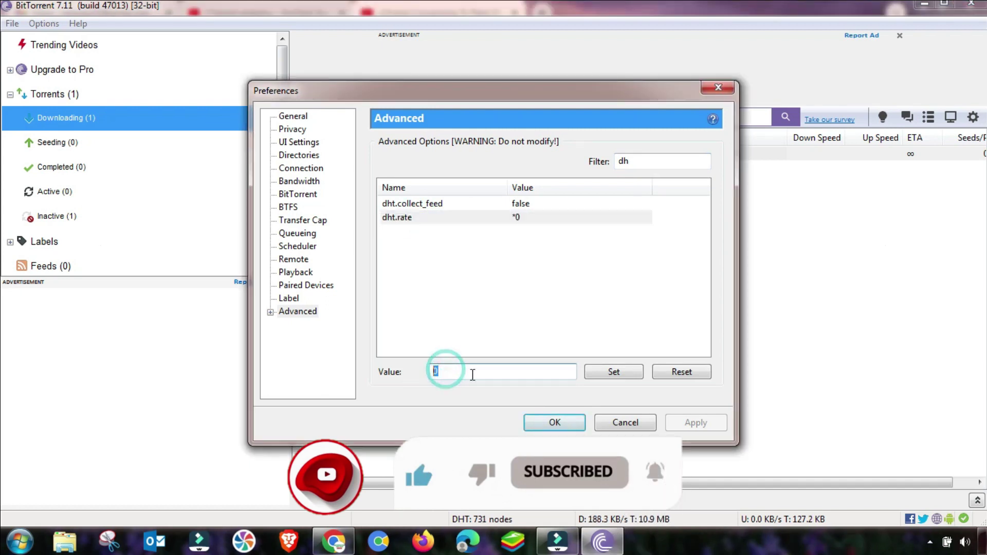
text(2)
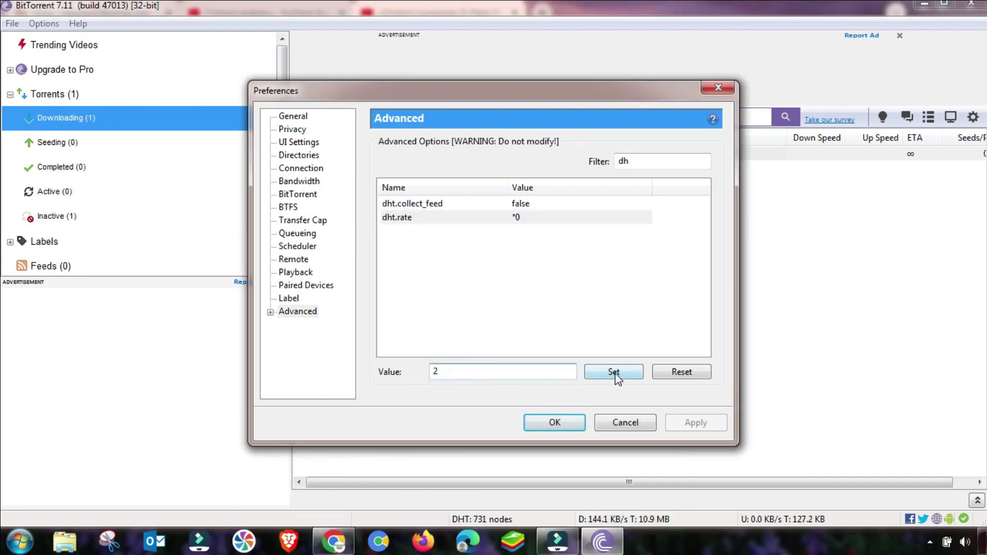
click(615, 375)
Step: Save the preferences and show the Pazu Amazon Video Downloader torrent's trackers
click(557, 425)
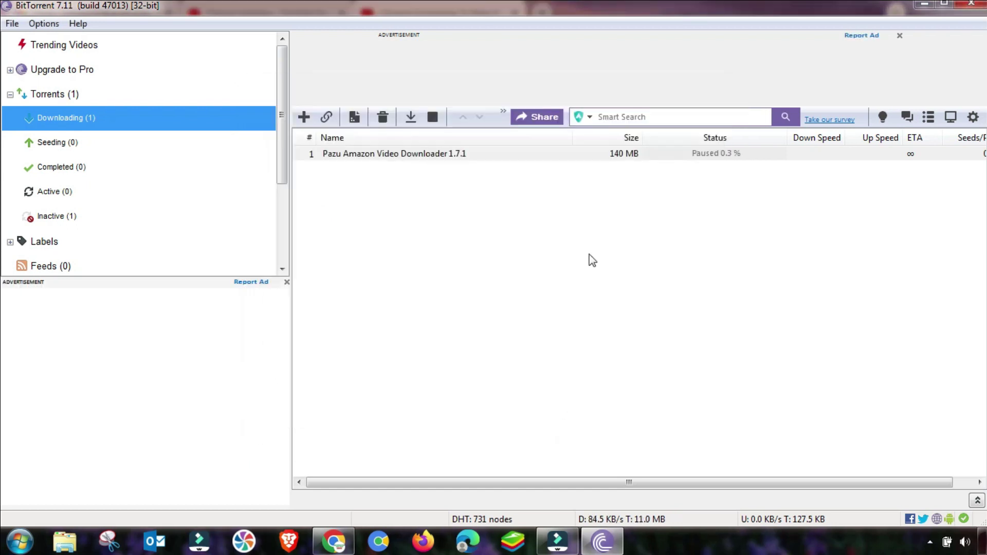
click(374, 154)
click(977, 501)
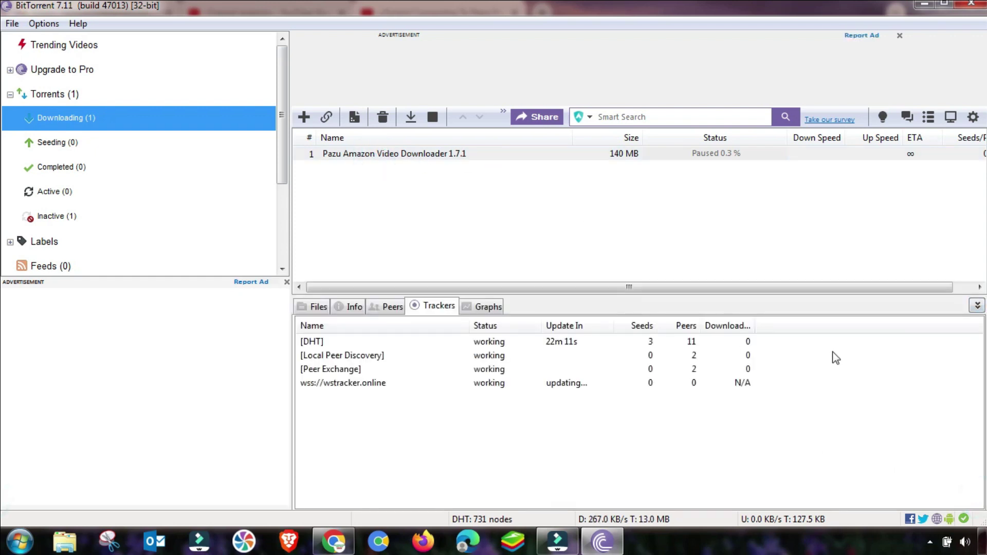
Step: Force the [DHT] tracker to update, then close the BitTorrent main window
click(334, 344)
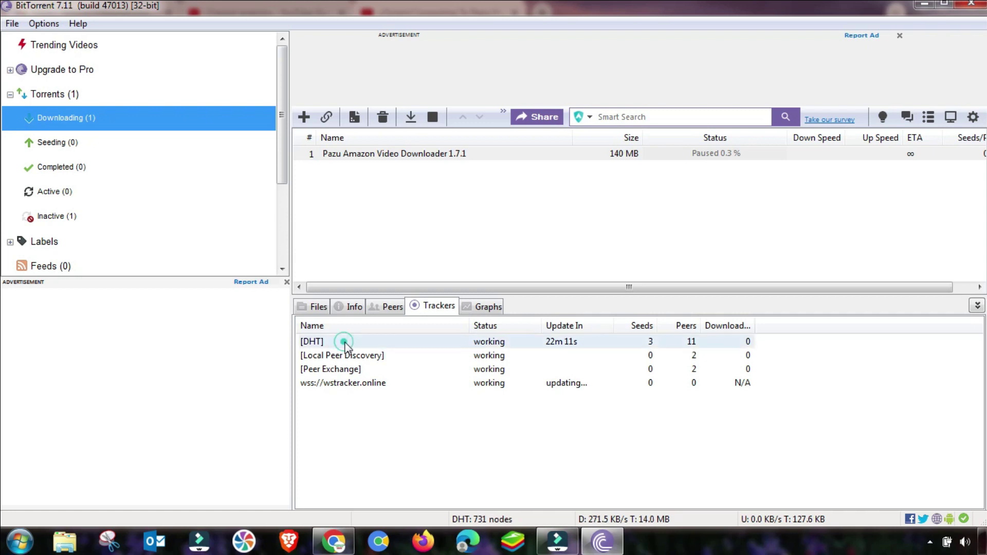
right_click(433, 344)
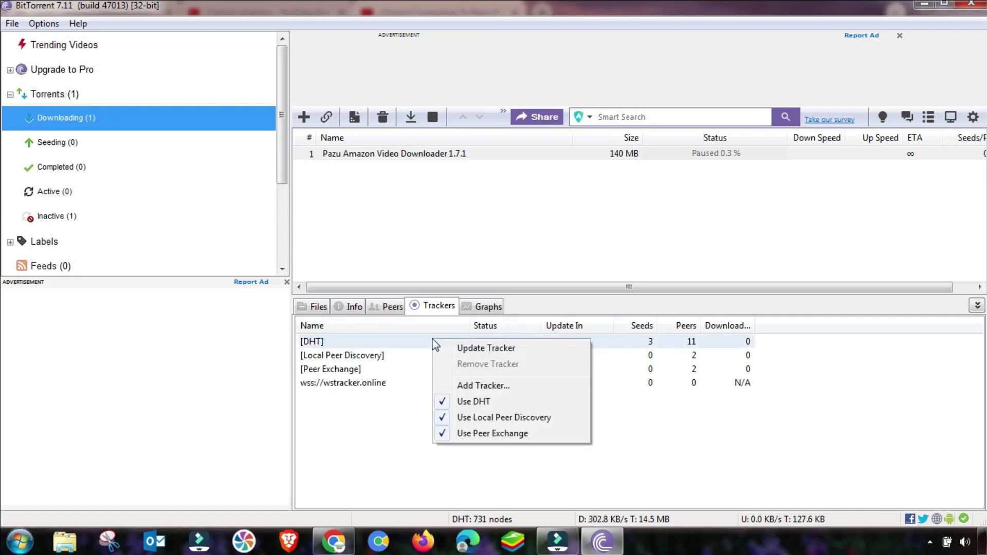
click(488, 349)
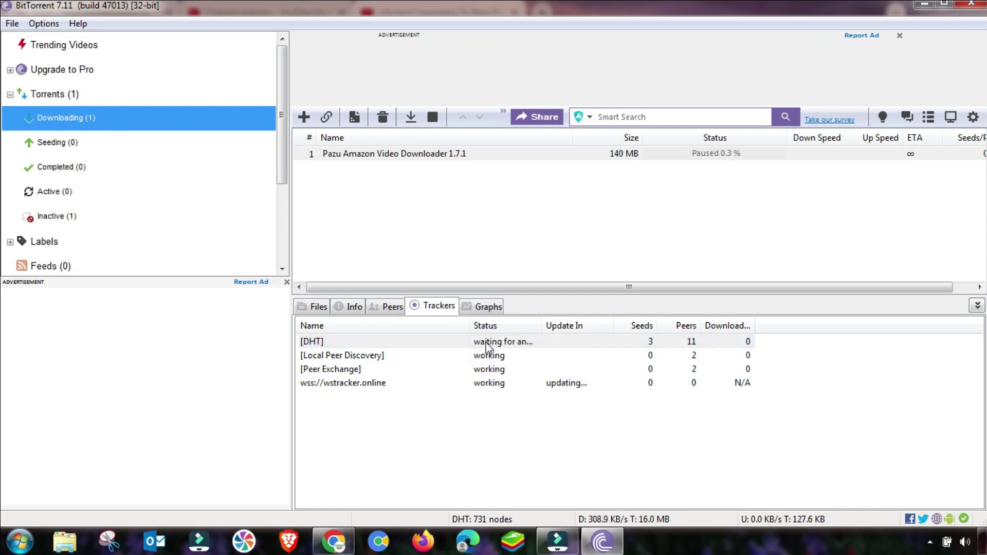
click(979, 9)
click(929, 542)
Step: Exit BitTorrent from its tray icon and confirm quitting
right_click(926, 445)
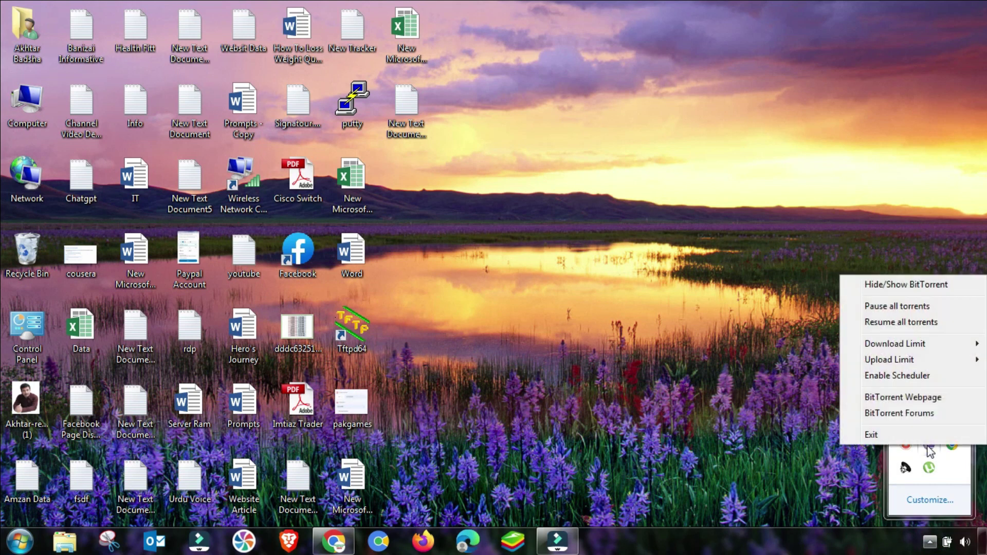
click(872, 439)
click(527, 273)
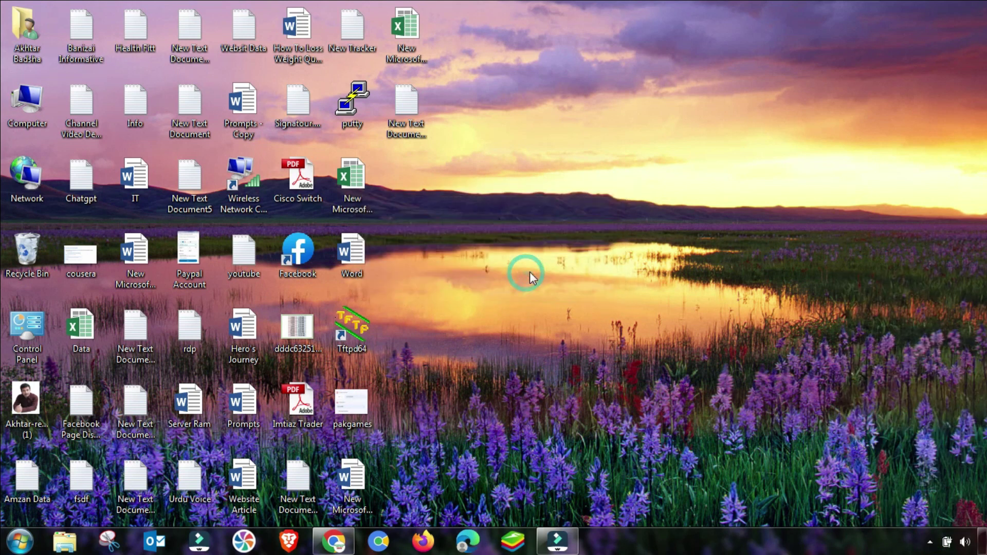
Step: Bring up the Start menu search, then dismiss the Start menu
click(19, 544)
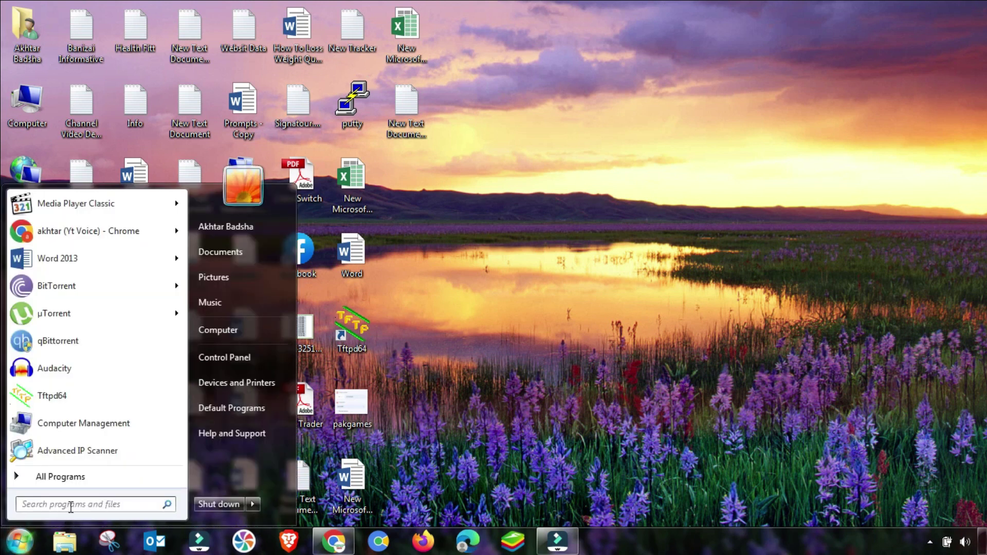
click(71, 506)
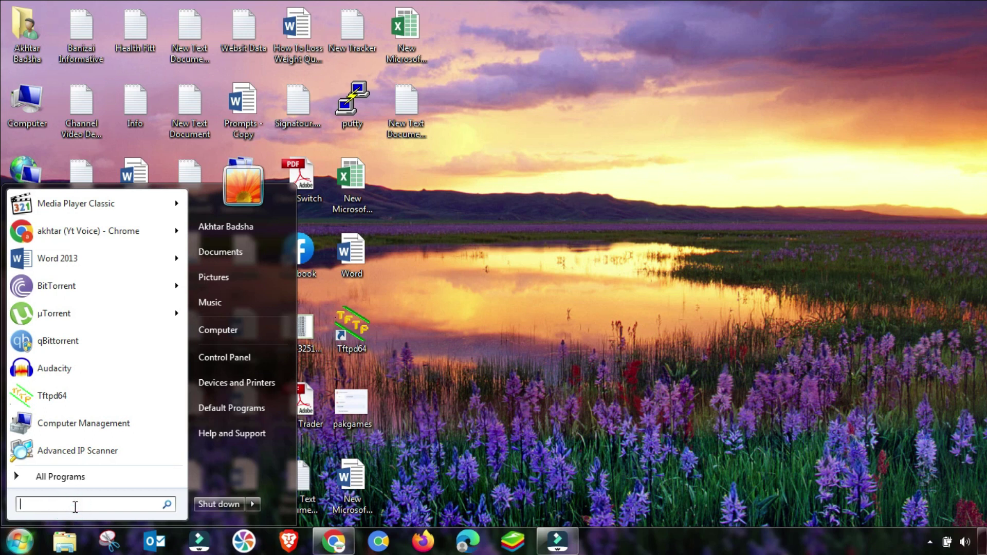
click(465, 443)
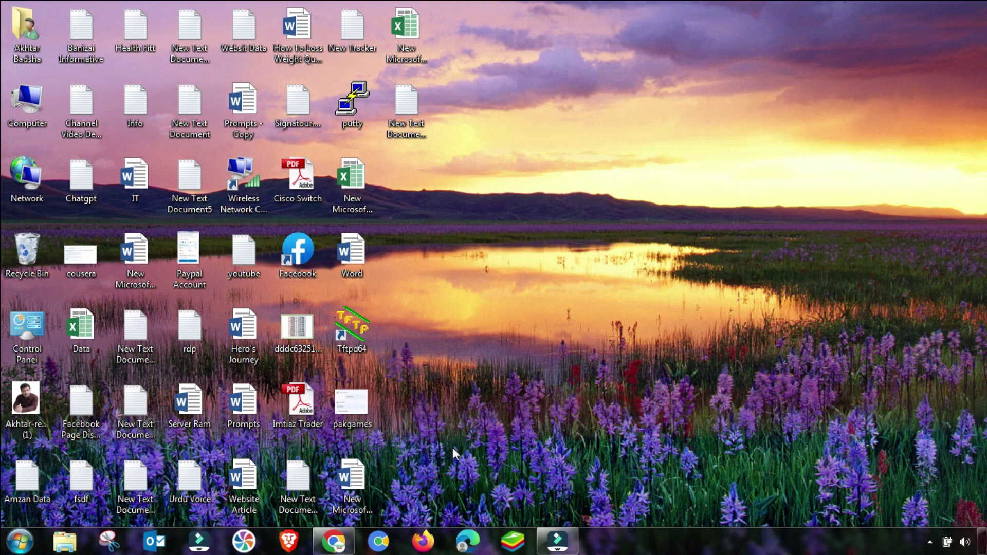
Step: Open the Win+R Run box and select its prefilled %temp% entry for replacement
key(super+r)
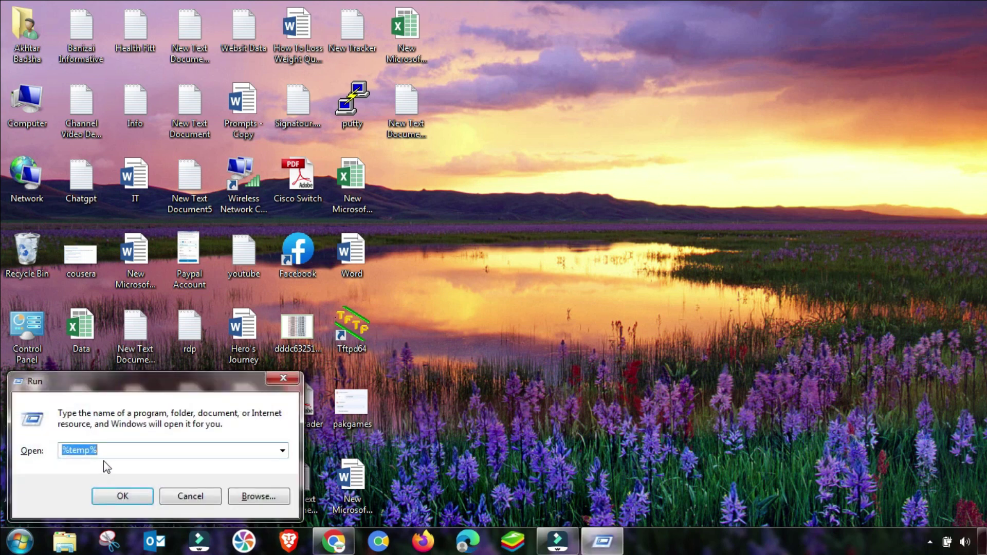
click(93, 450)
double_click(118, 447)
text(%)
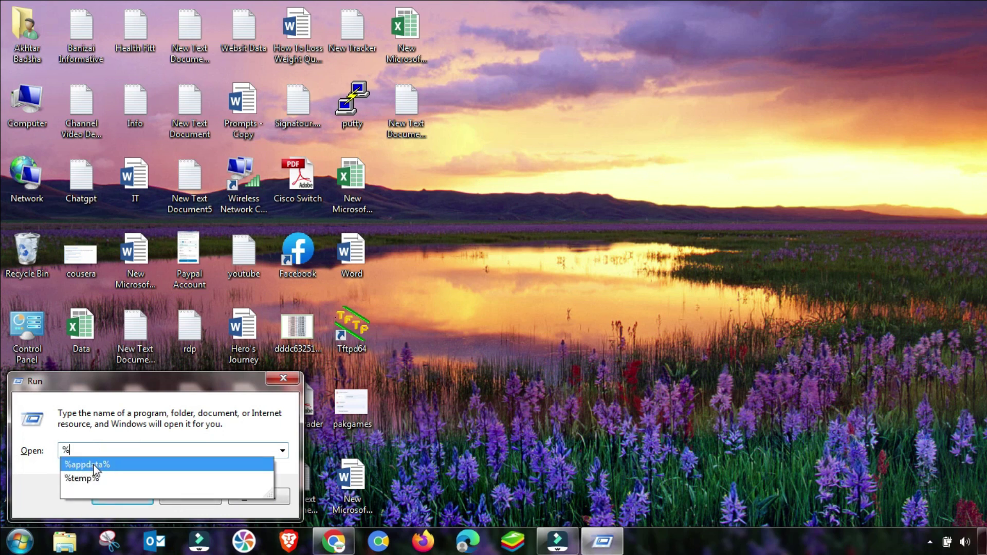
Step: Run %appdata% and highlight the BitTorrent folder in Roaming
click(95, 464)
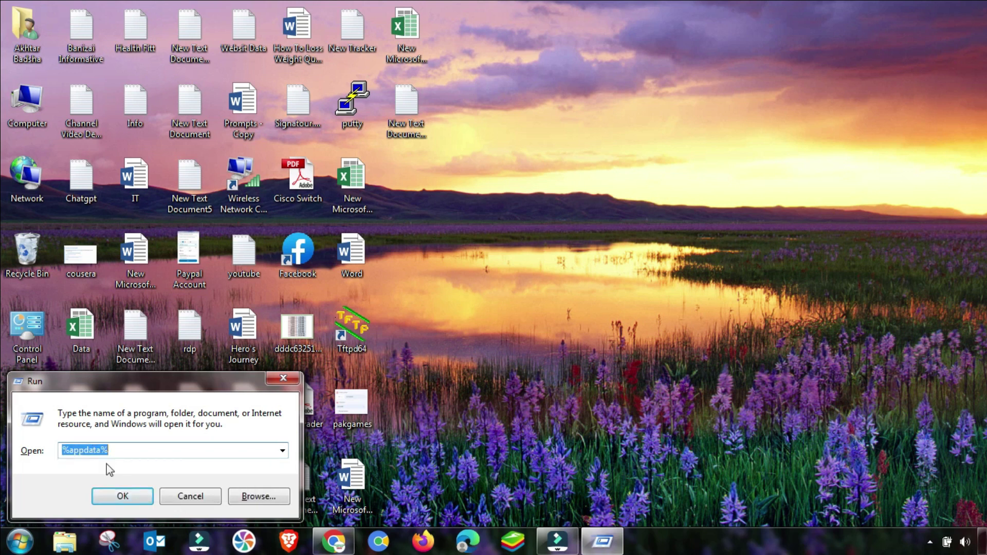
click(120, 496)
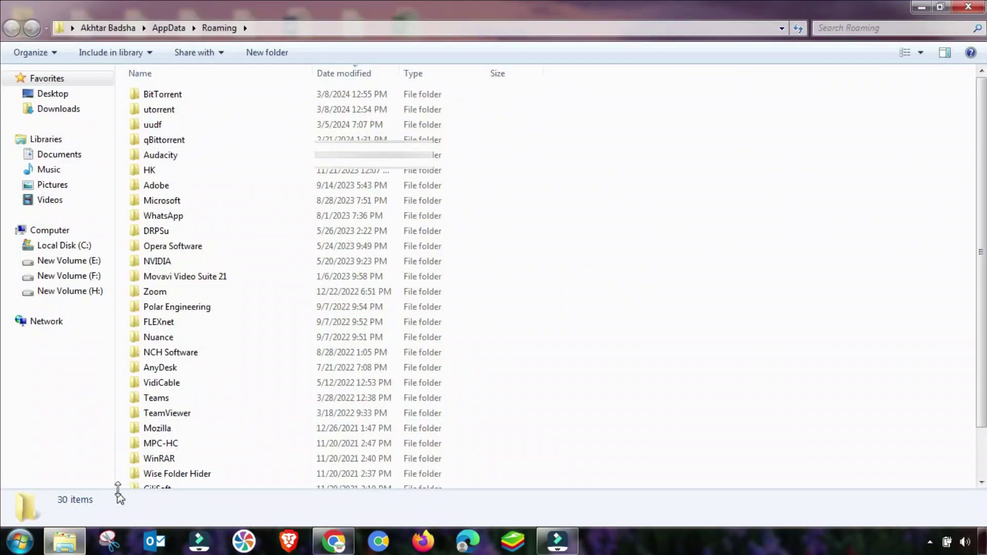
click(177, 279)
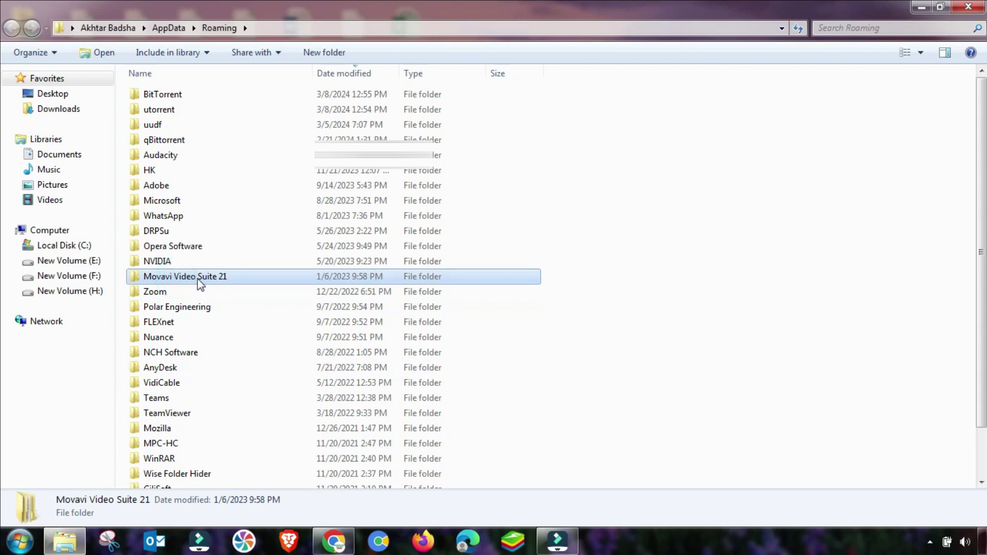
key(Home)
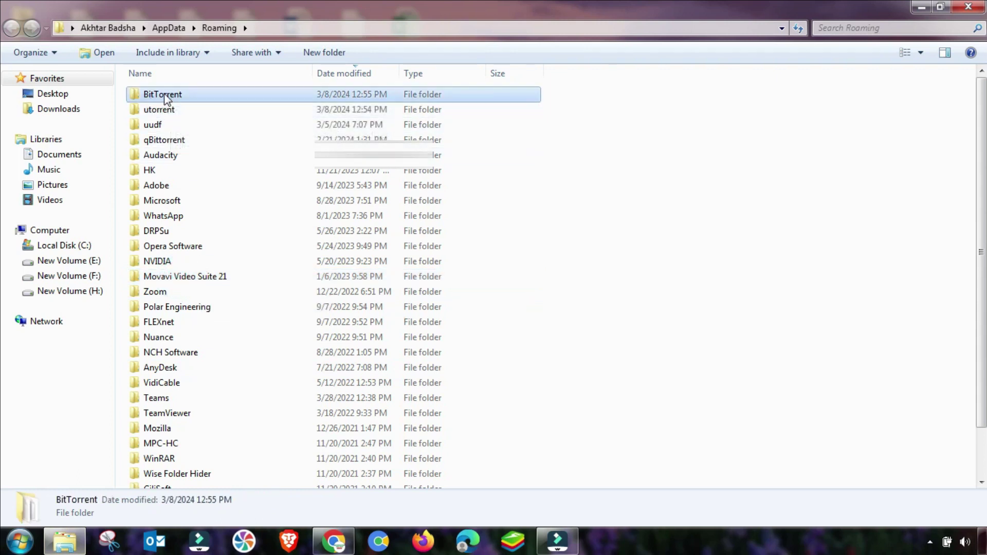
Step: Open the BitTorrent folder and delete resume.dat.old to the Recycle Bin
double_click(164, 99)
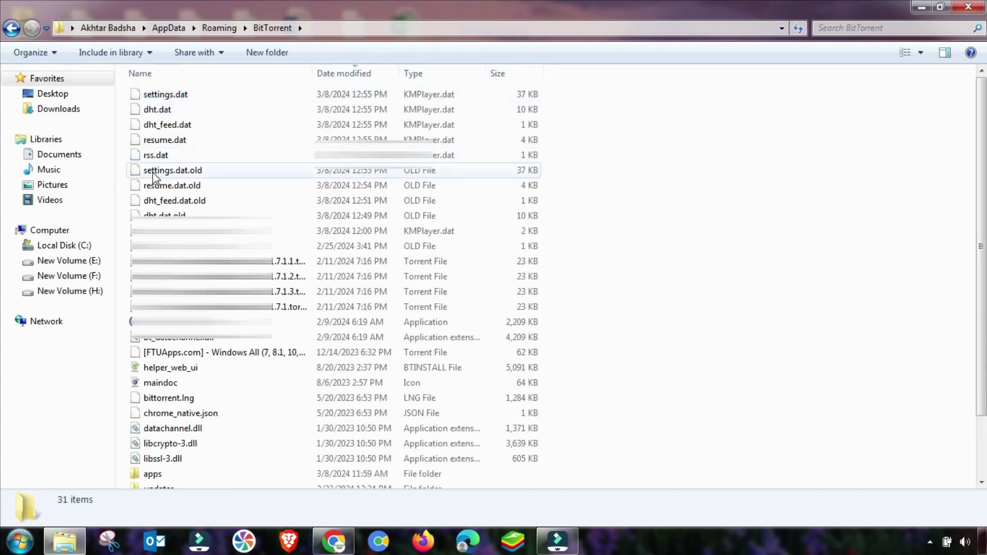
click(160, 189)
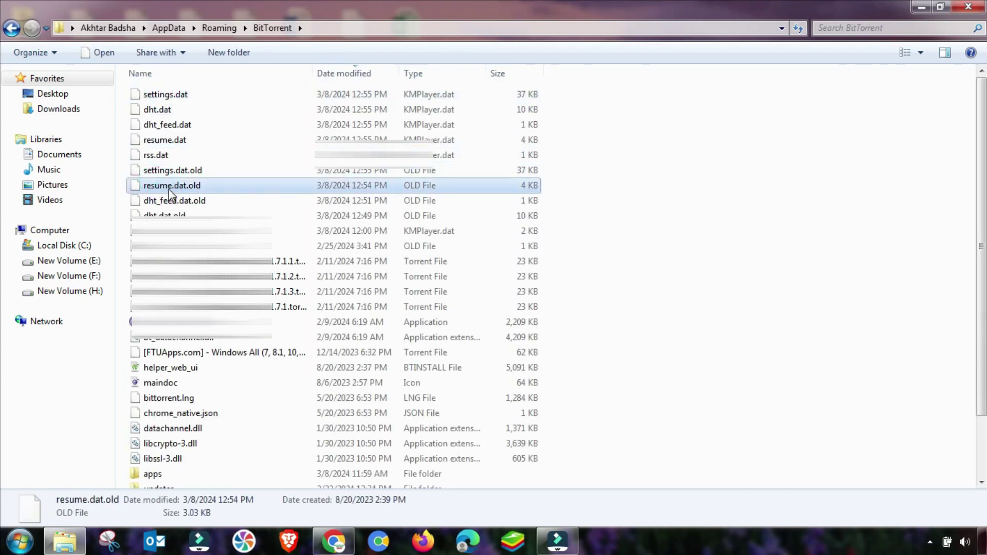
mouse_move(171, 185)
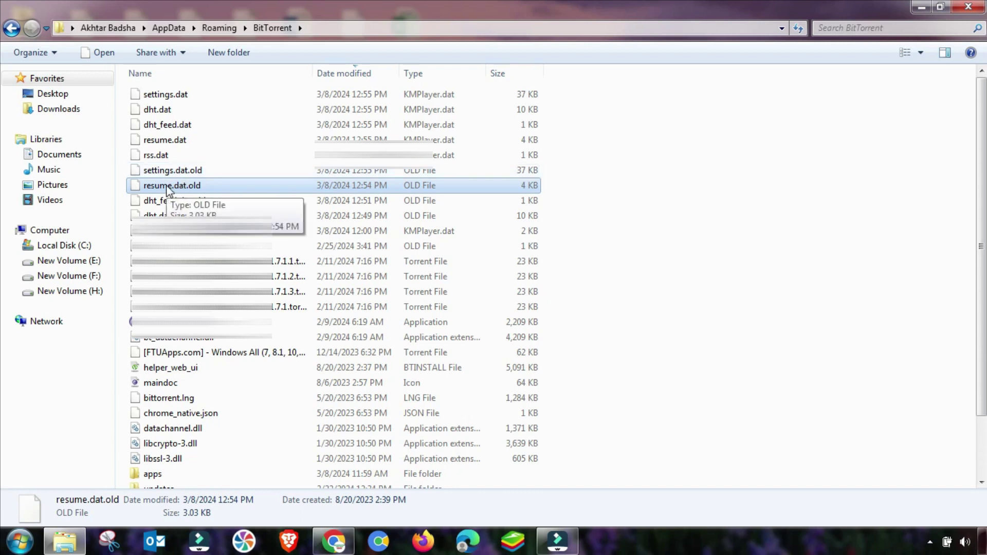
right_click(169, 190)
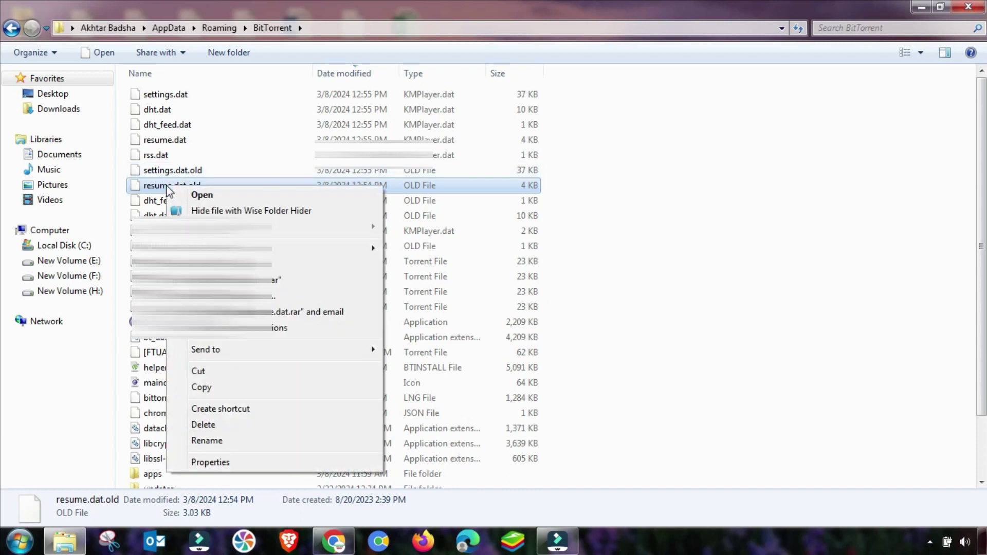
click(203, 425)
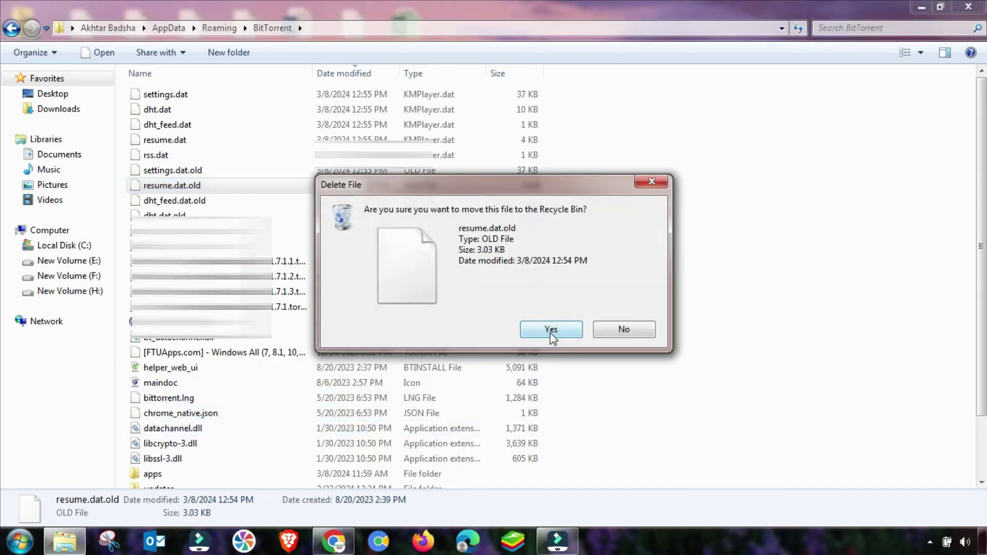
click(551, 330)
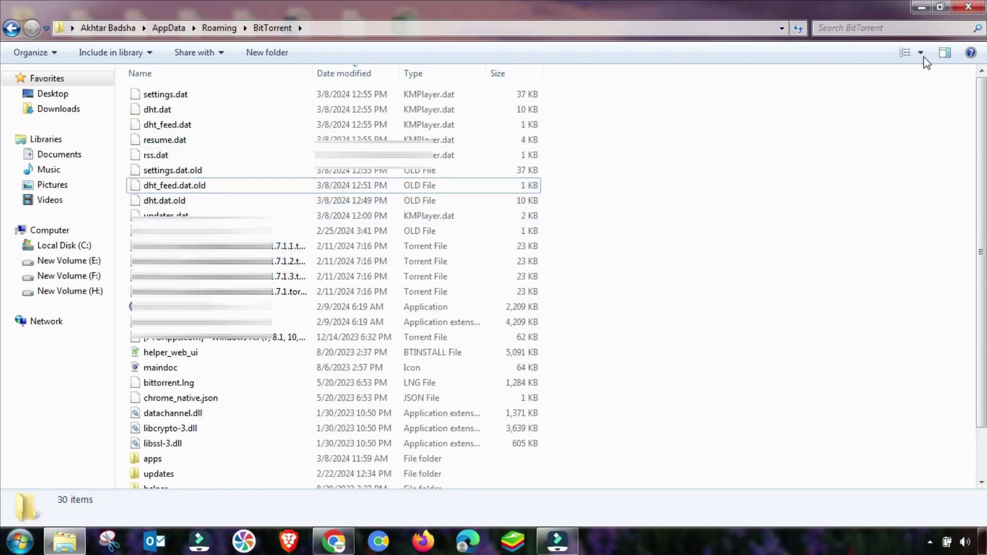
Step: Delete dht_feed.dat.old and dht.dat.old, confirming each deletion
click(172, 188)
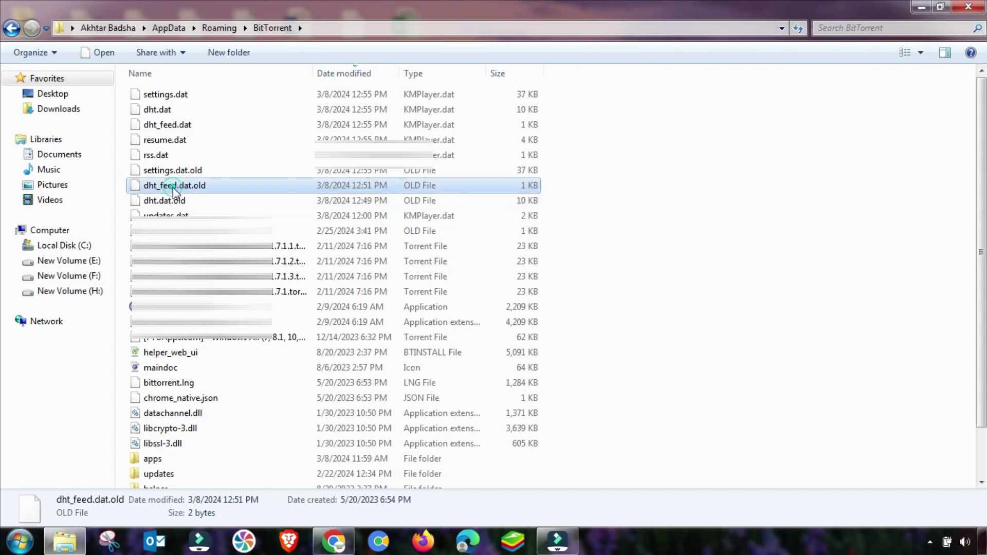
right_click(171, 191)
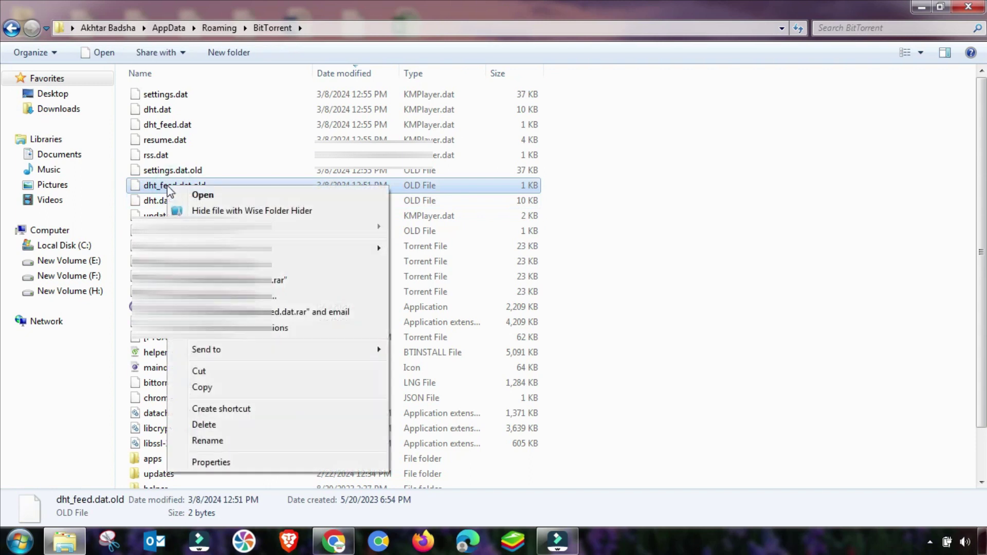
click(202, 426)
click(542, 330)
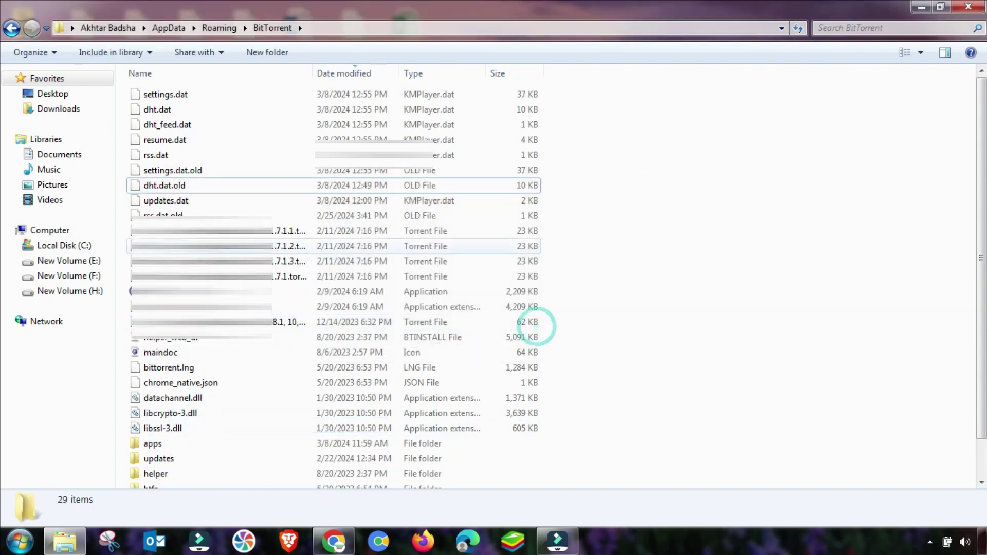
click(185, 188)
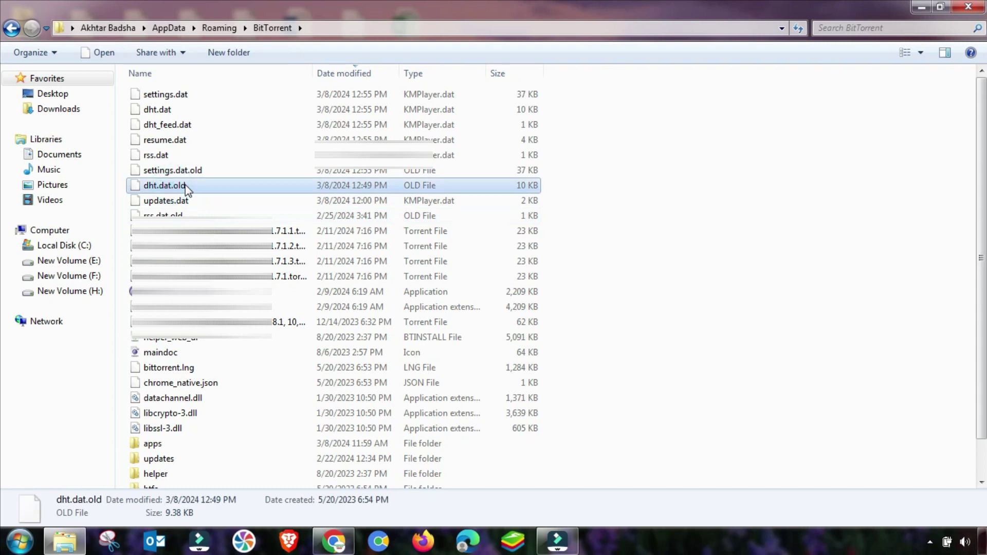
right_click(188, 191)
click(202, 421)
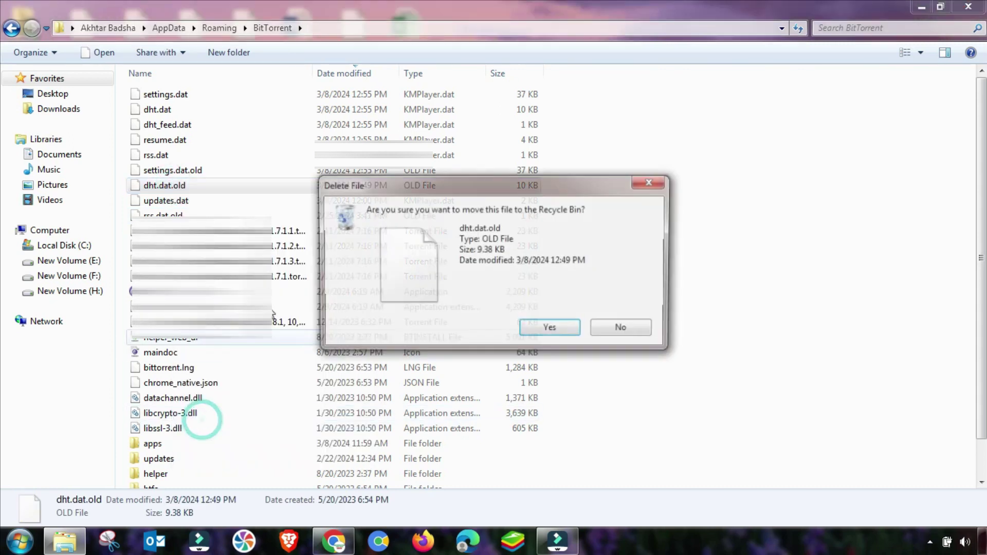
click(551, 330)
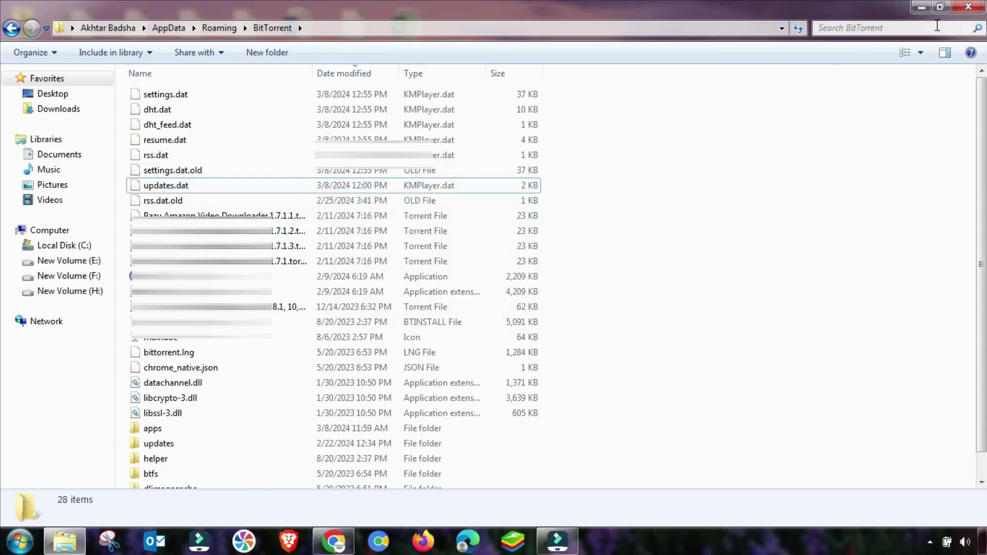
Step: Minimize Explorer and run BitTorrent as administrator from the Start menu
click(65, 543)
click(21, 543)
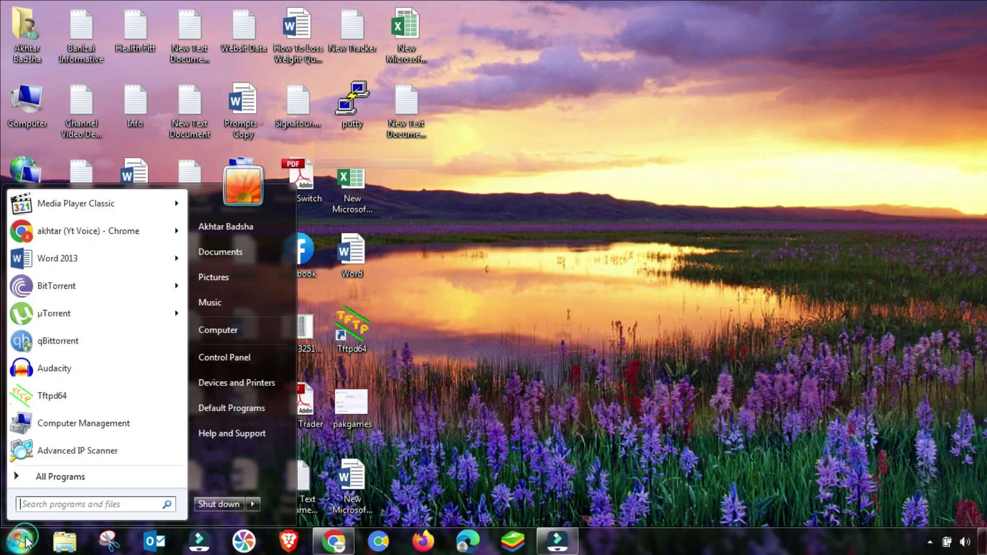
right_click(39, 287)
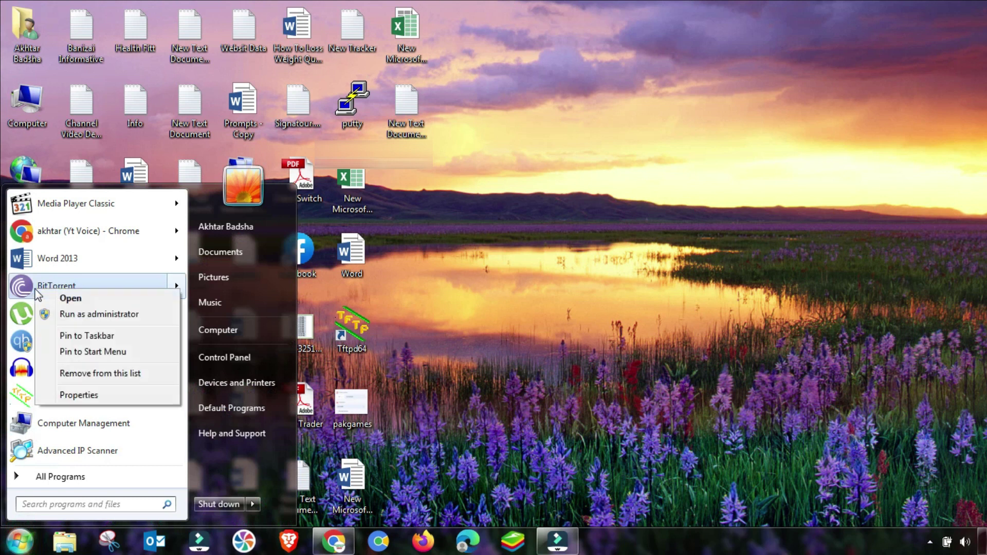
click(83, 314)
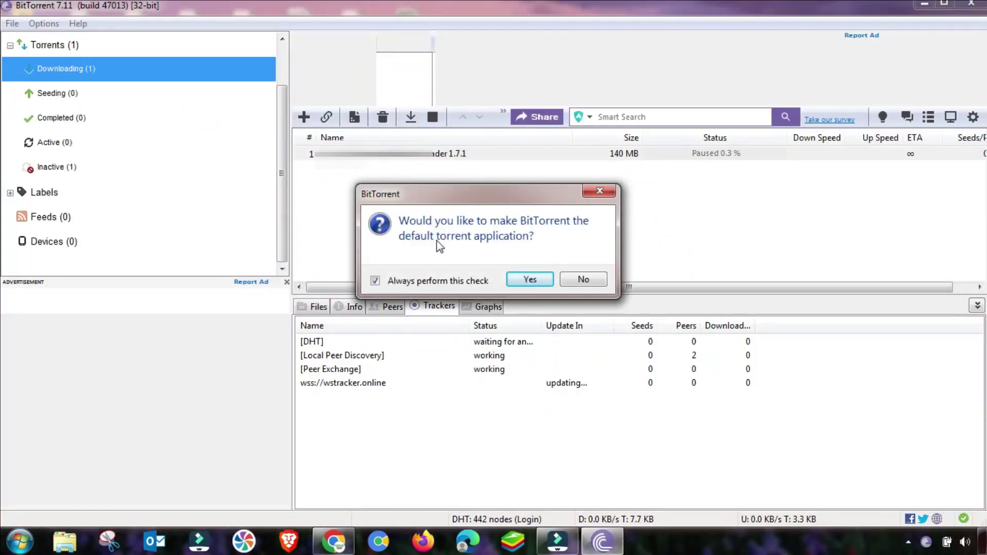
Step: Decline the default-torrent-app prompt and start the paused 140 MB torrent again
click(583, 281)
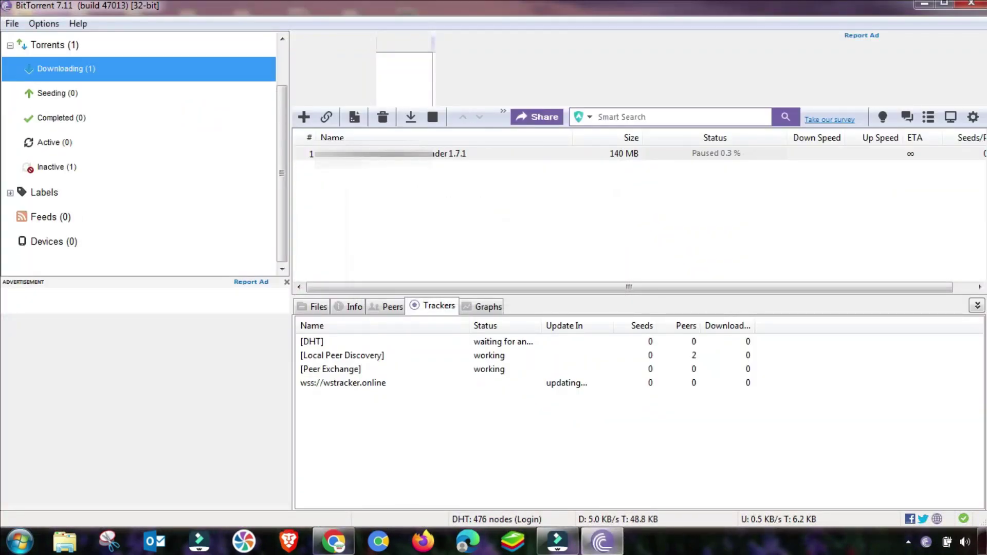
right_click(381, 149)
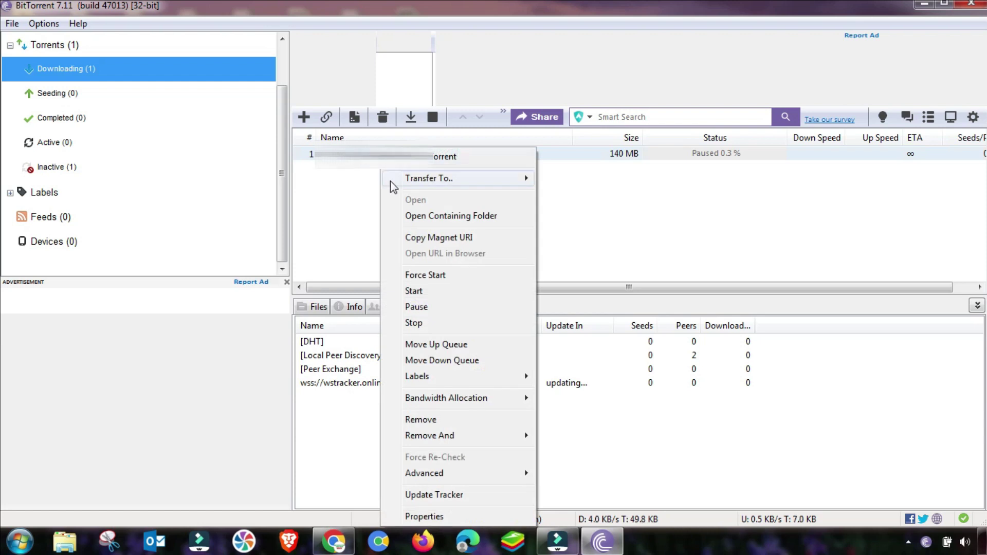
click(414, 291)
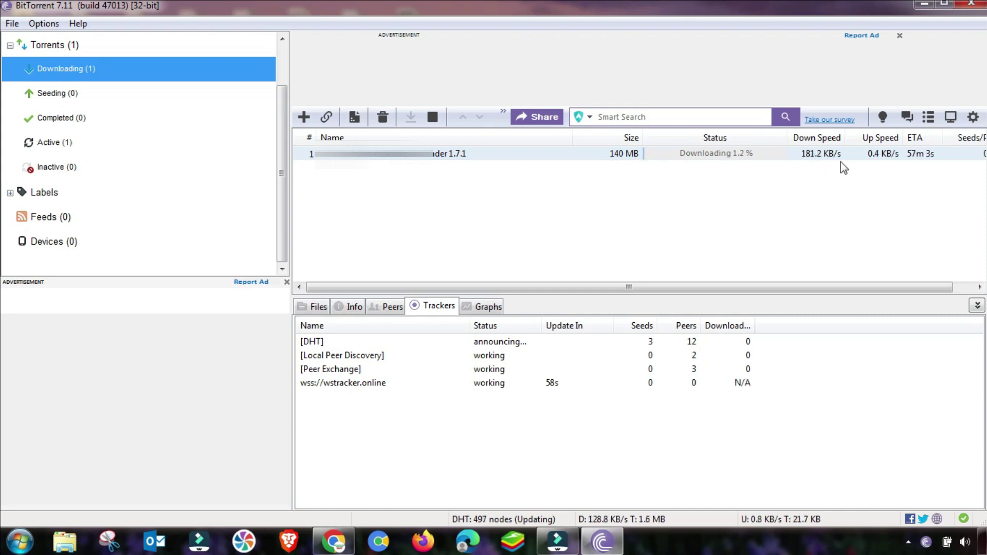
Step: Check the torrent's Files tab, then collapse the bottom details panel
click(320, 307)
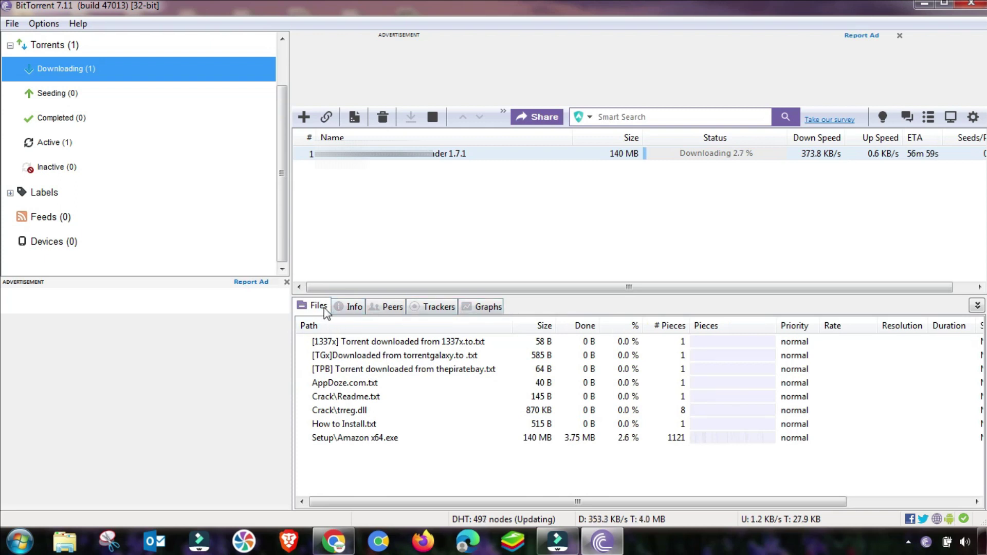
click(977, 306)
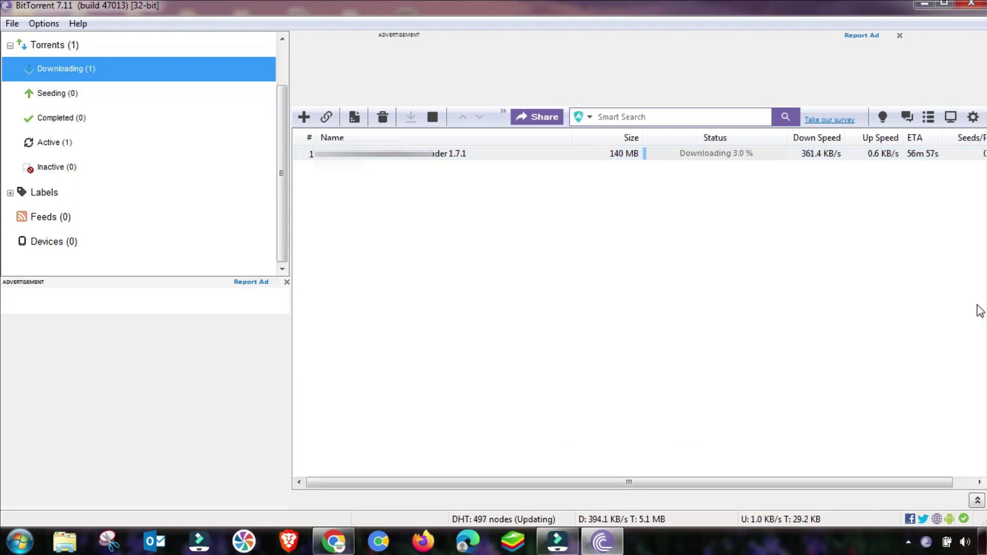